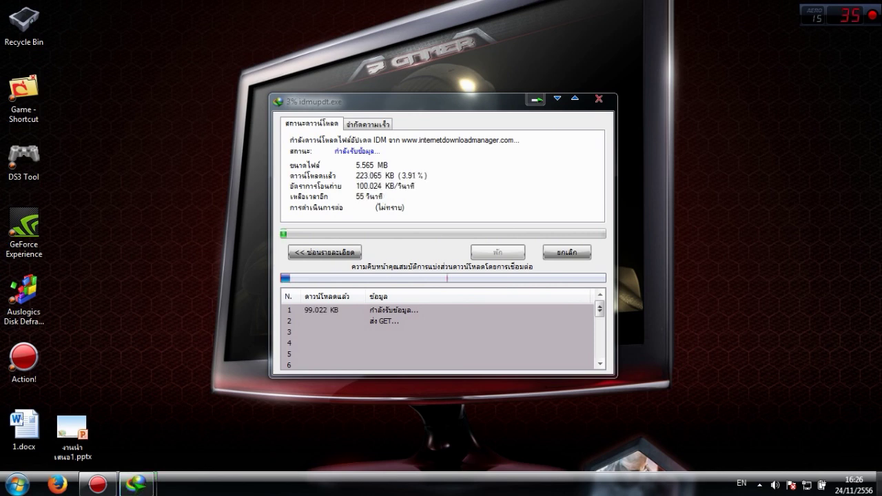
mouse_move(137, 485)
click(94, 423)
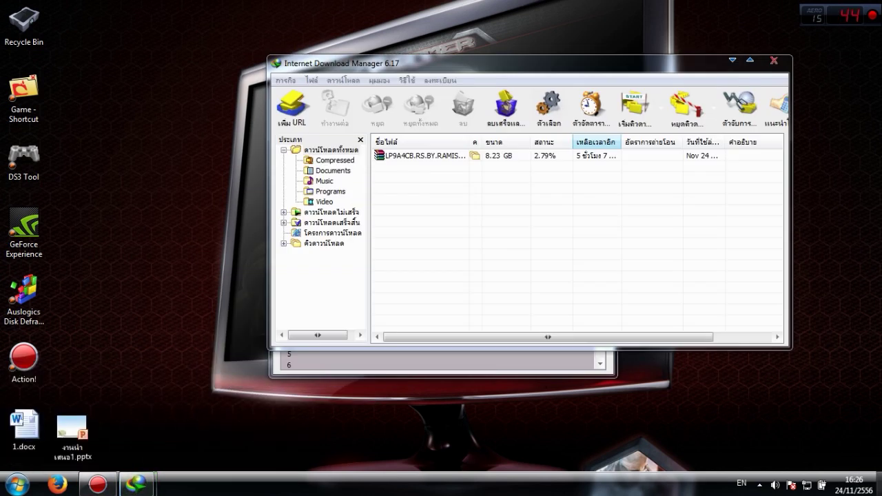
click(732, 60)
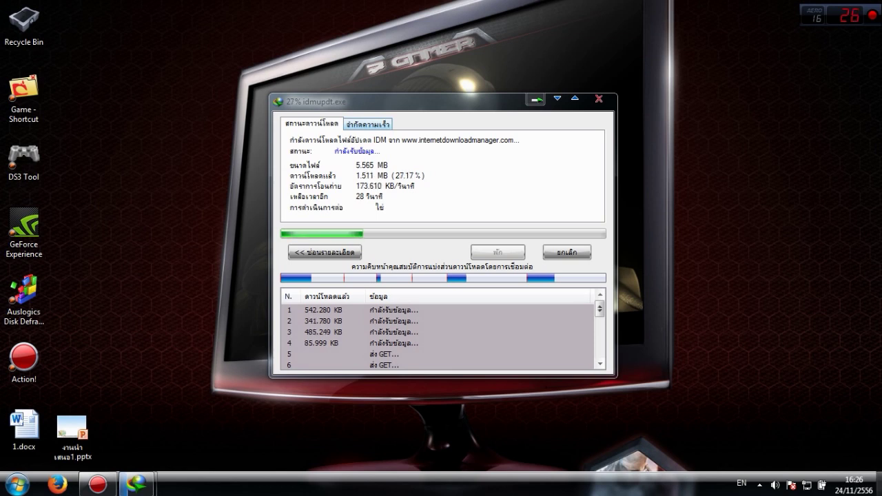
click(368, 125)
click(311, 124)
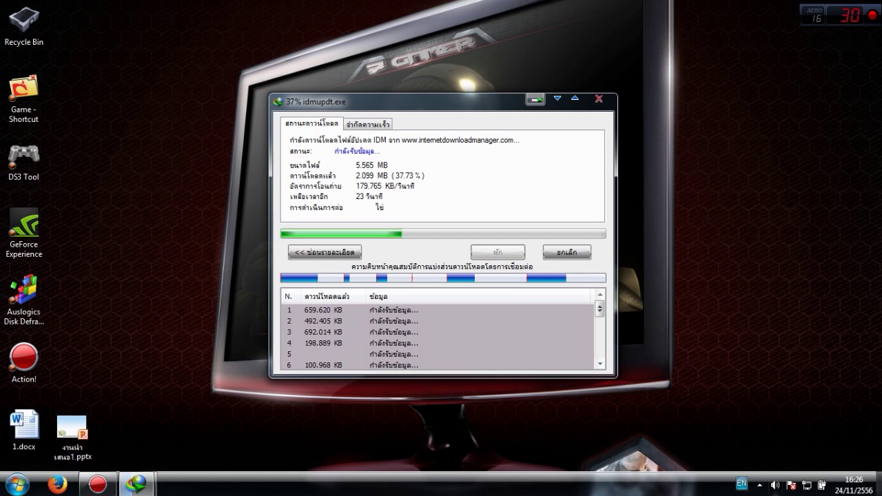
click(760, 485)
click(760, 485)
click(759, 485)
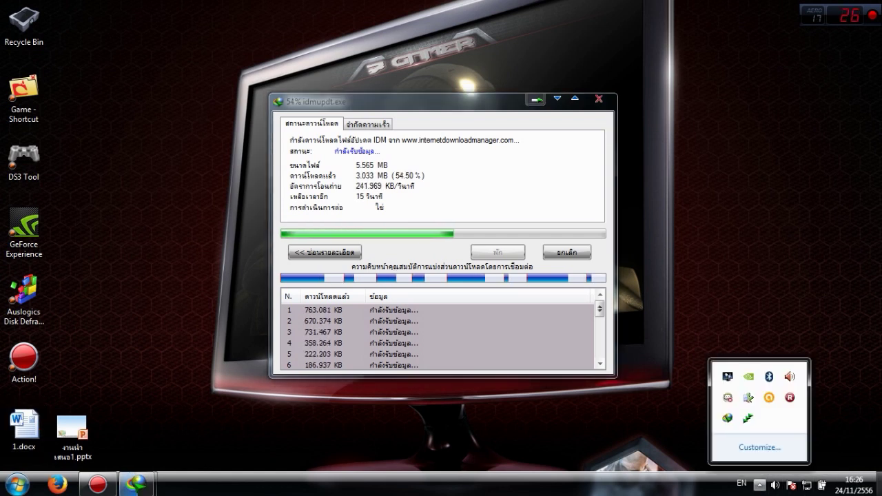
click(760, 484)
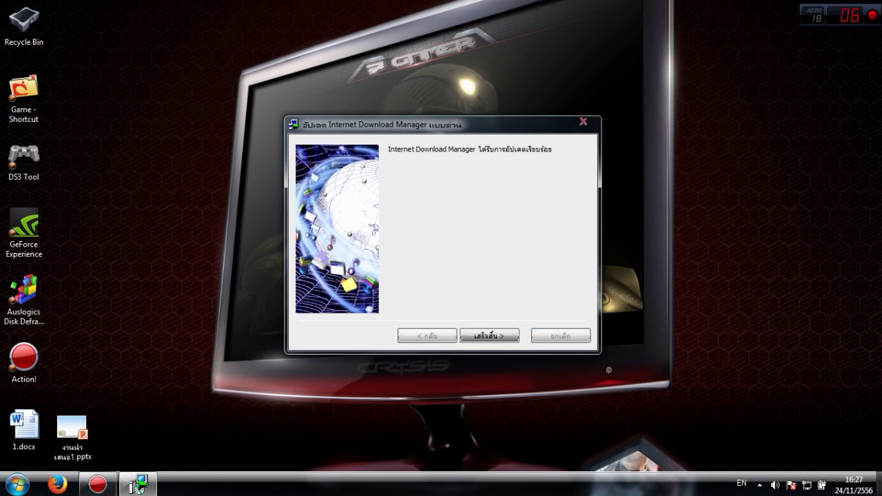
Finish the Internet Download Manager update wizard and cancel the registration form
key(Return)
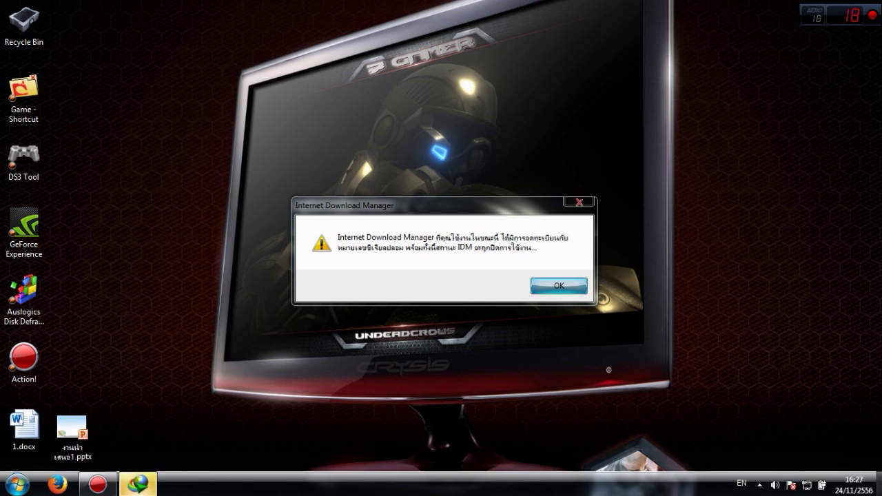
click(559, 286)
click(513, 301)
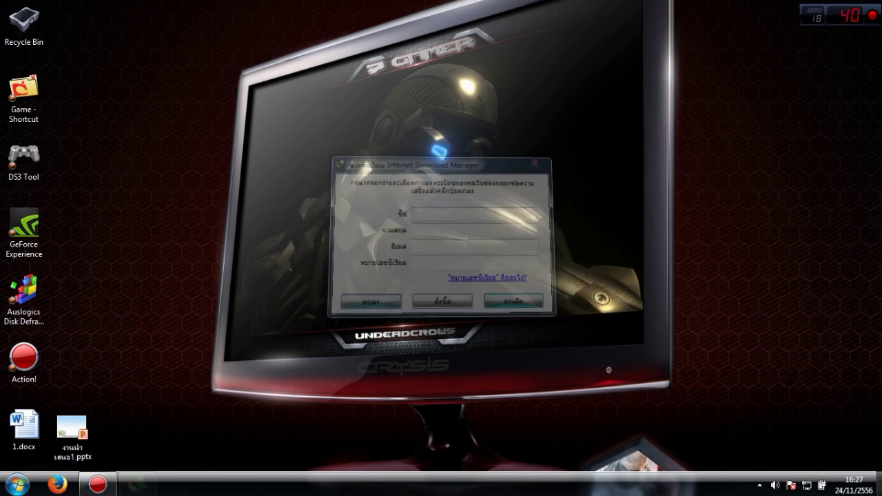
Open Local Disk (D:) in the file explorer and go into its ลงเกม folder
click(18, 484)
click(196, 317)
double_click(598, 181)
click(598, 183)
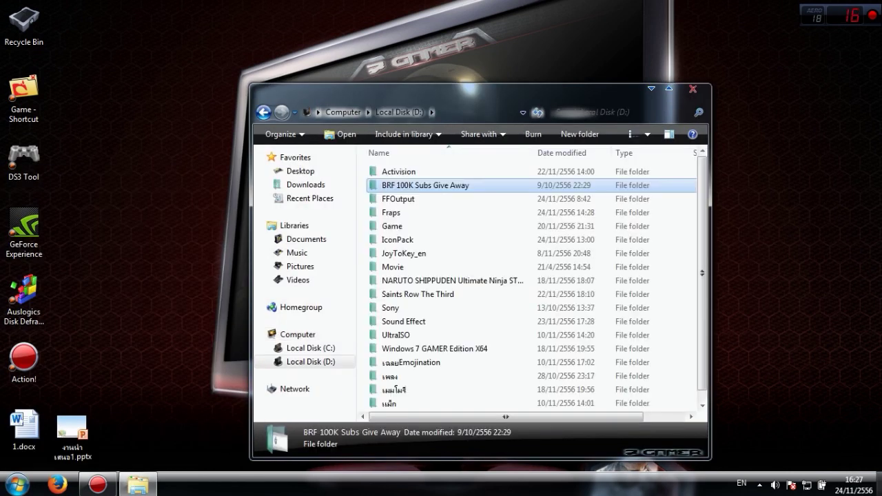
scroll(597, 195, down, 1)
double_click(510, 405)
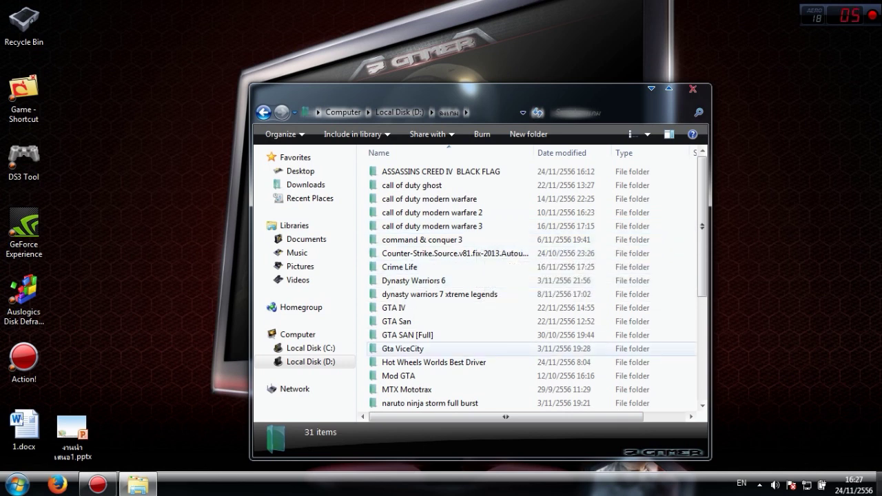
Go through the โปรแกรม folder to IDM 6.18 Build 7 - FULL and open its PATCH subfolder
click(476, 349)
scroll(483, 298, down, 3)
scroll(406, 404, down, 2)
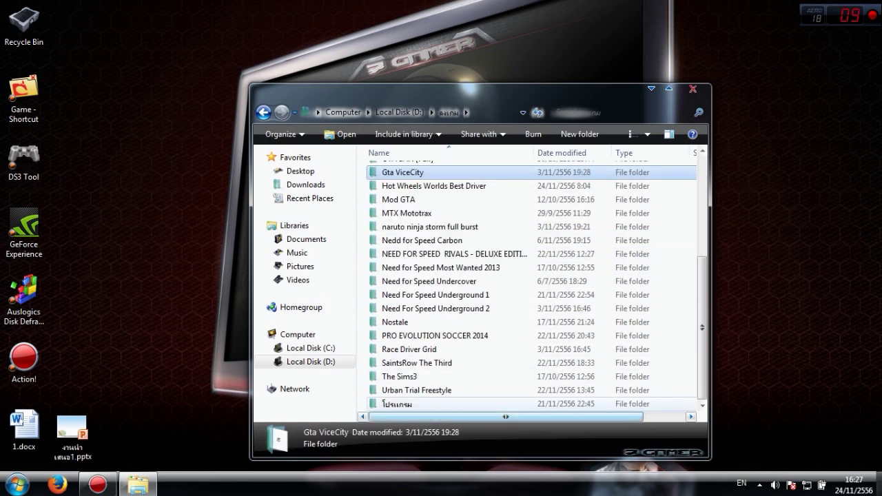
double_click(407, 404)
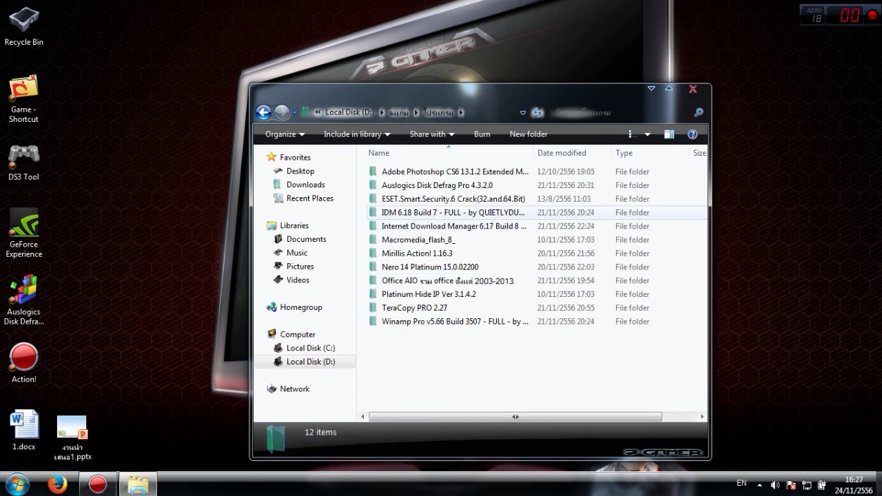
double_click(441, 212)
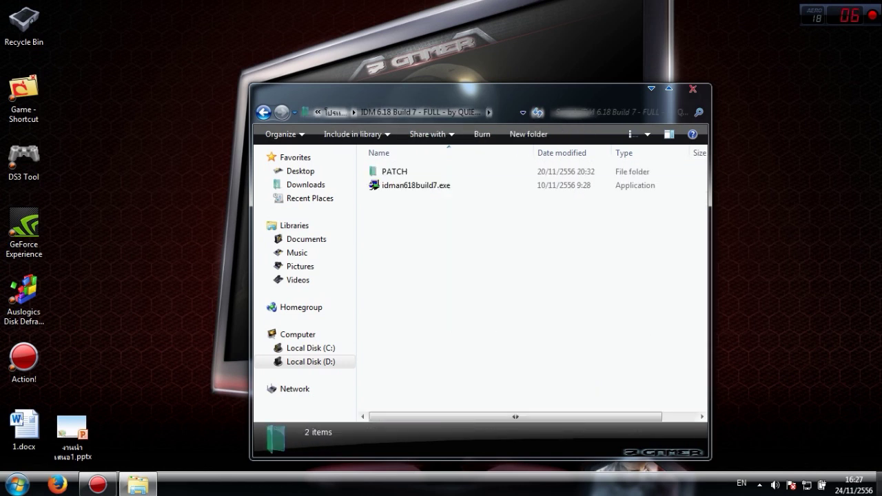
double_click(395, 172)
Launch Patch - QUIETLYDUDE.exe, allowing the unverified program to run
double_click(423, 186)
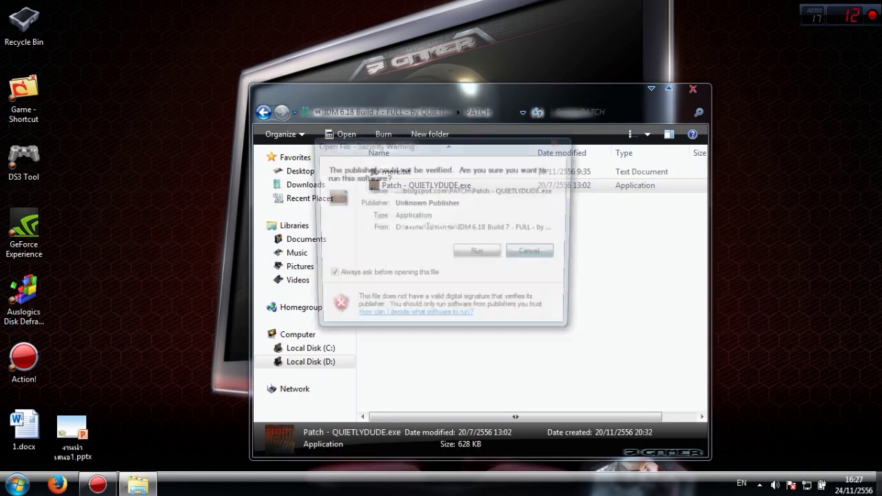
click(477, 250)
click(532, 297)
click(531, 297)
Install the patcher into C:\Program Files (x86)\Internet Download Manager and close the browser page it opens
click(573, 297)
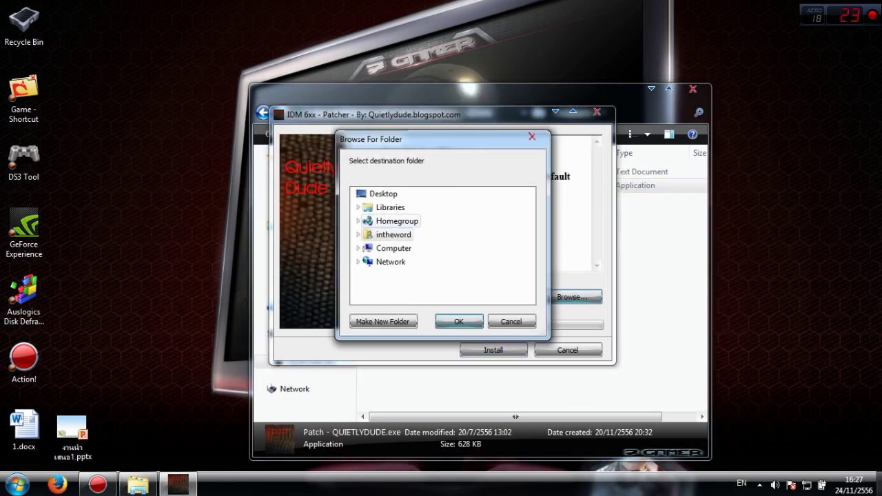
double_click(393, 248)
double_click(407, 262)
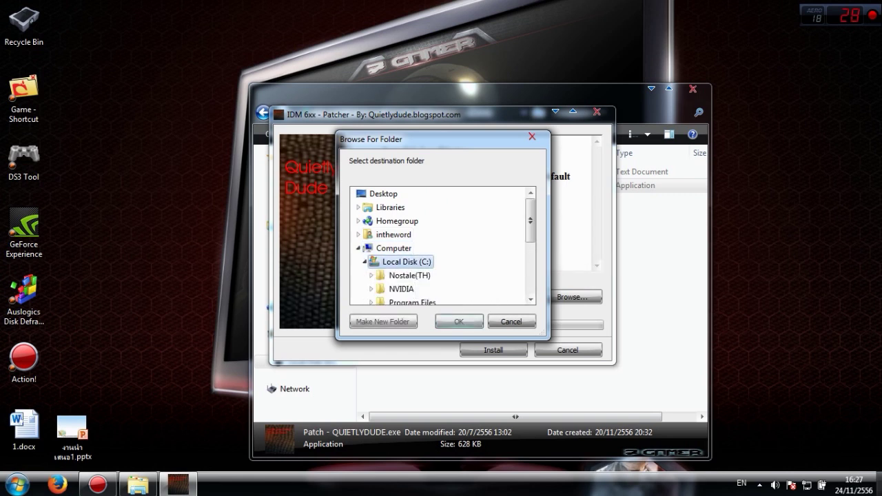
scroll(415, 264, down, 2)
double_click(448, 234)
scroll(448, 236, down, 2)
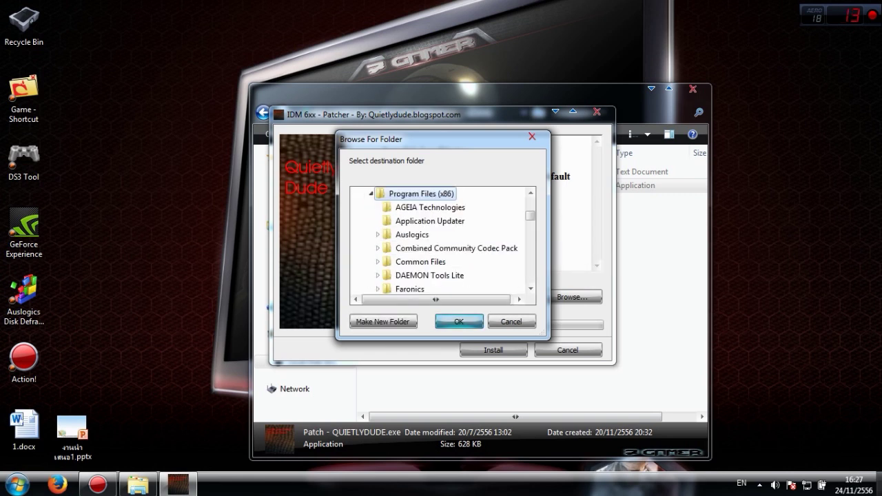
scroll(441, 242, down, 1)
scroll(441, 241, down, 5)
scroll(441, 242, up, 5)
scroll(442, 241, down, 2)
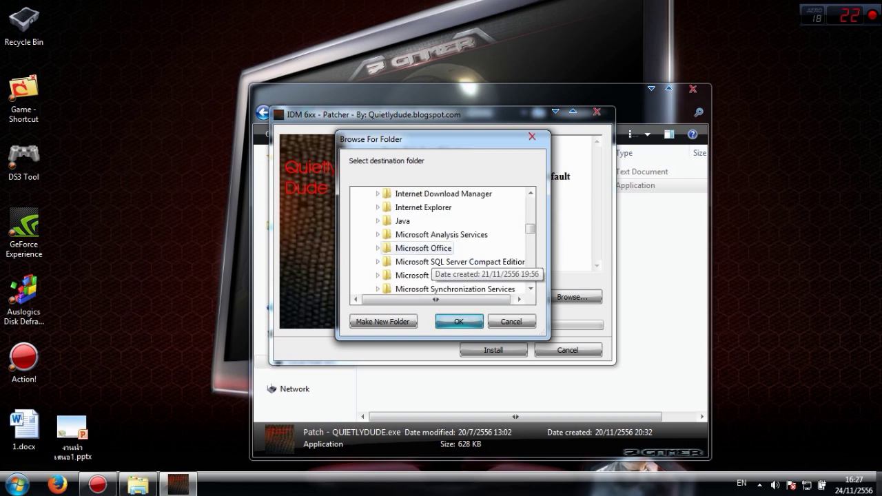
click(444, 194)
double_click(443, 193)
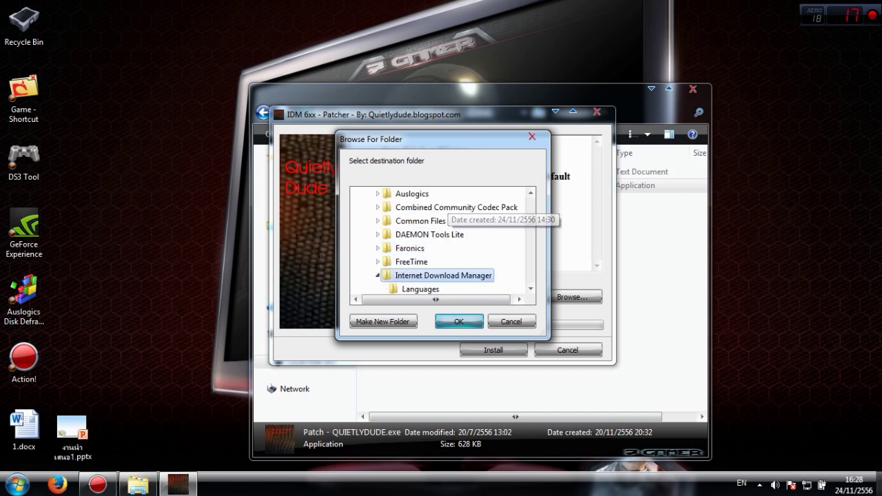
click(459, 321)
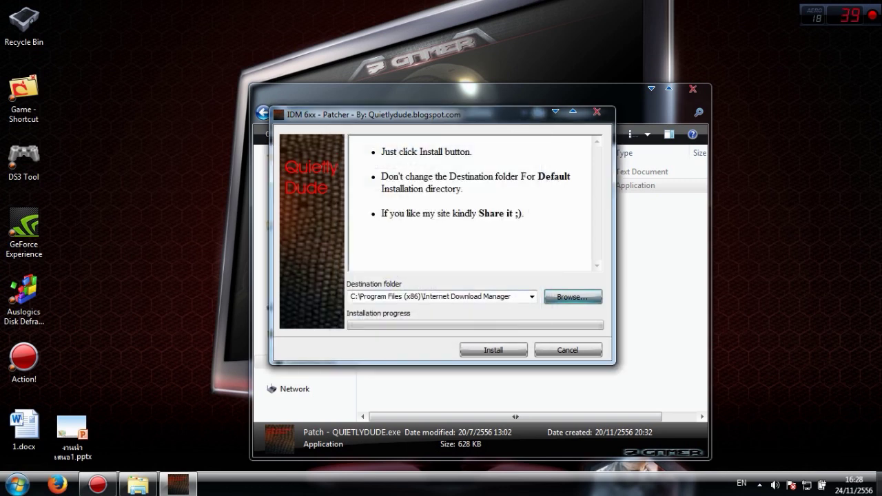
click(493, 350)
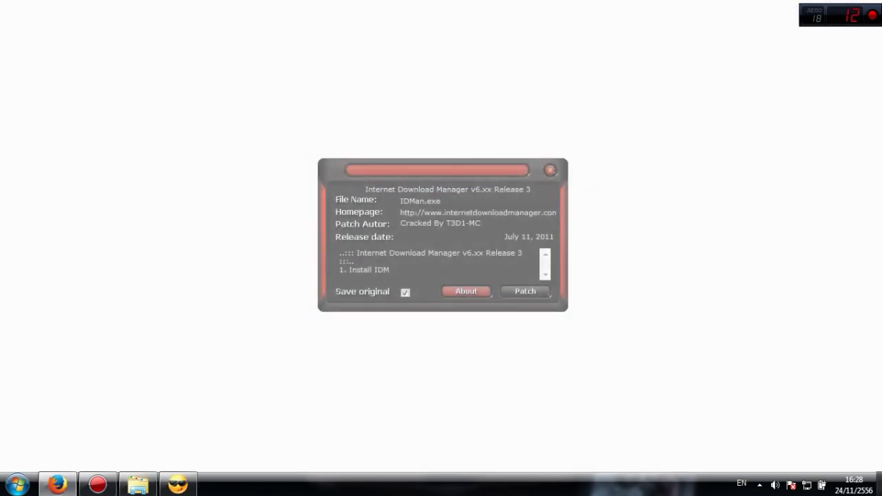
click(869, 3)
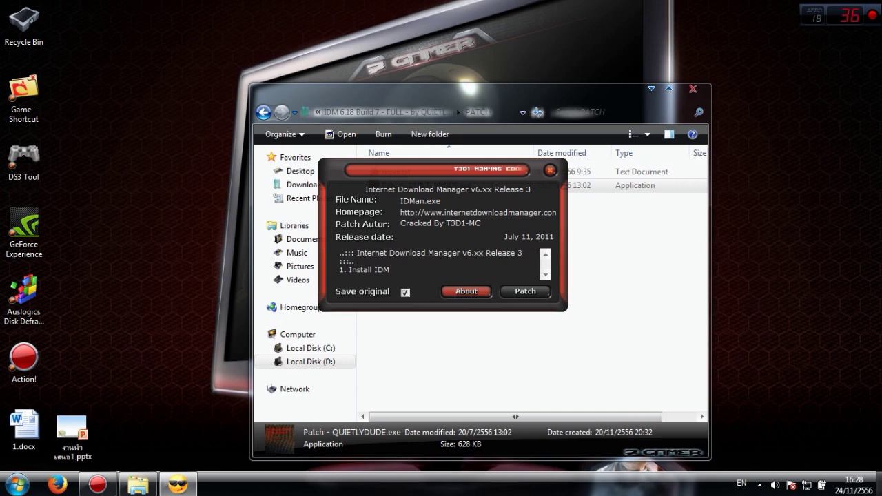
Apply the patch to IDMan.exe in the Internet Download Manager folder, leaving the last name blank, and close the patcher
click(525, 292)
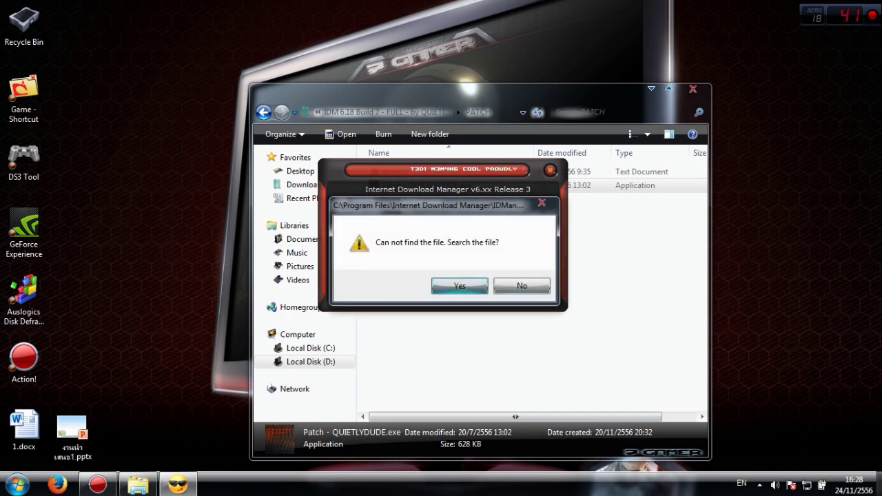
key(Return)
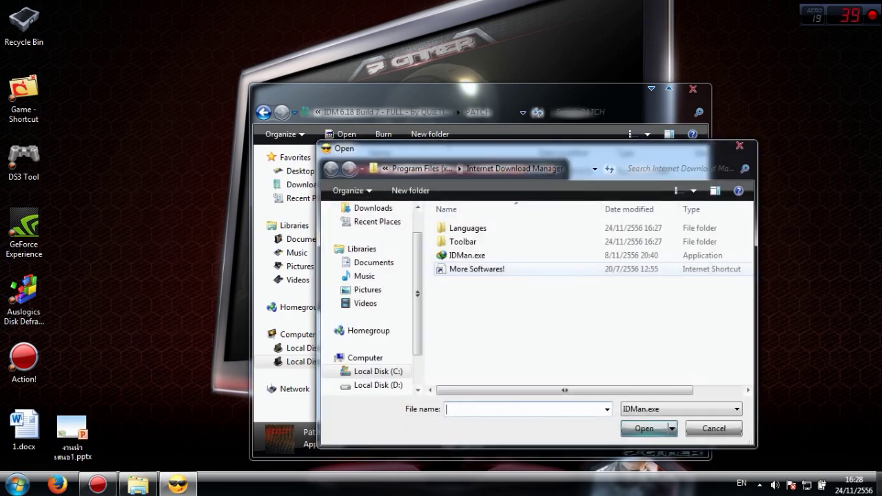
double_click(467, 256)
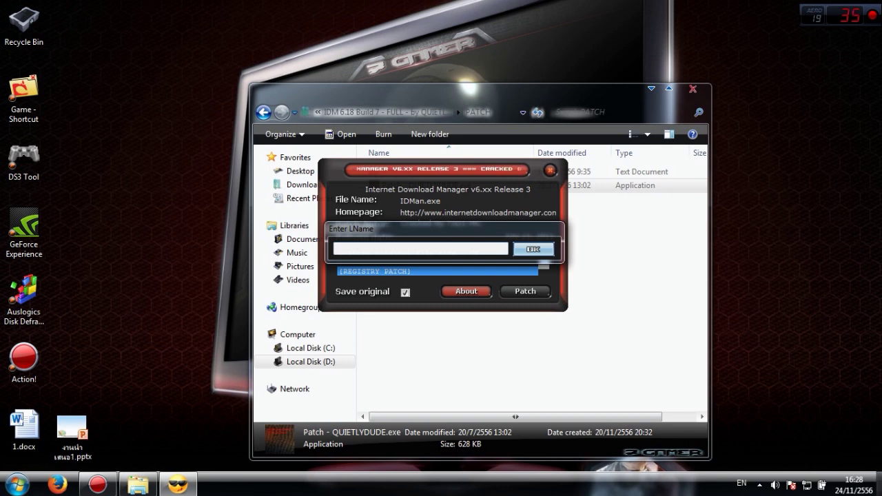
key(Return)
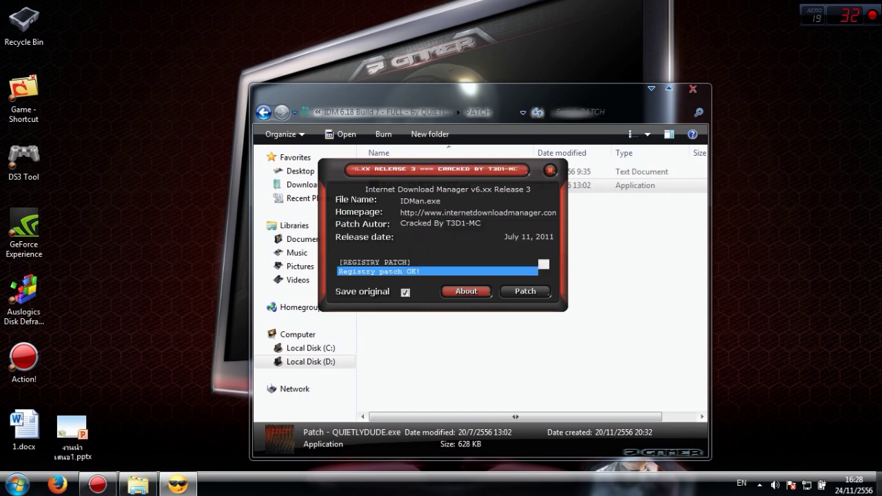
click(550, 170)
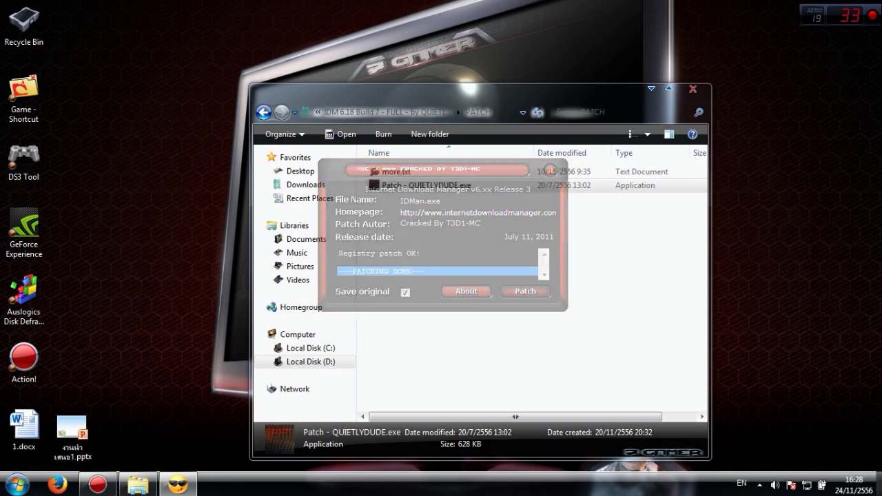
click(535, 266)
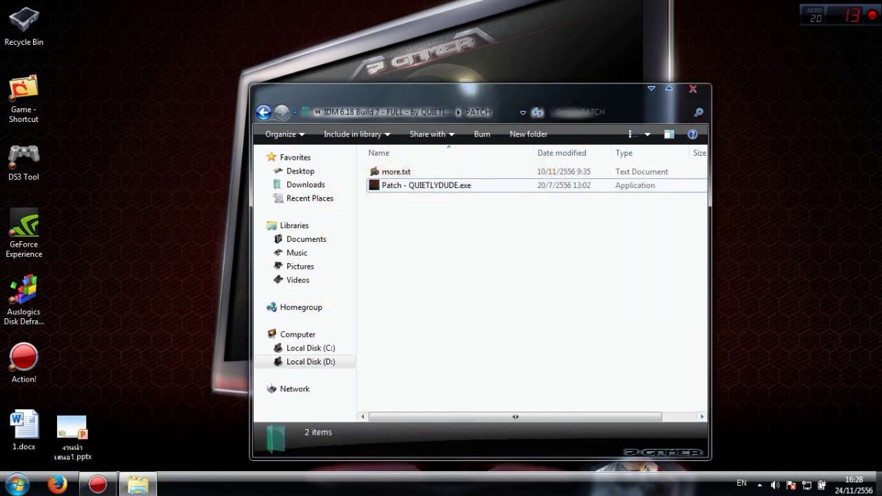
Lower the system volume slightly
click(776, 486)
drag(772, 364, 772, 371)
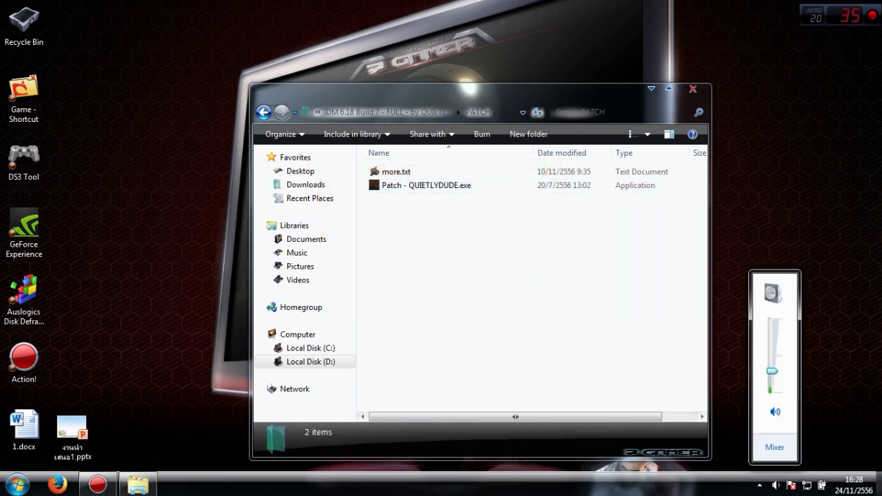
click(620, 290)
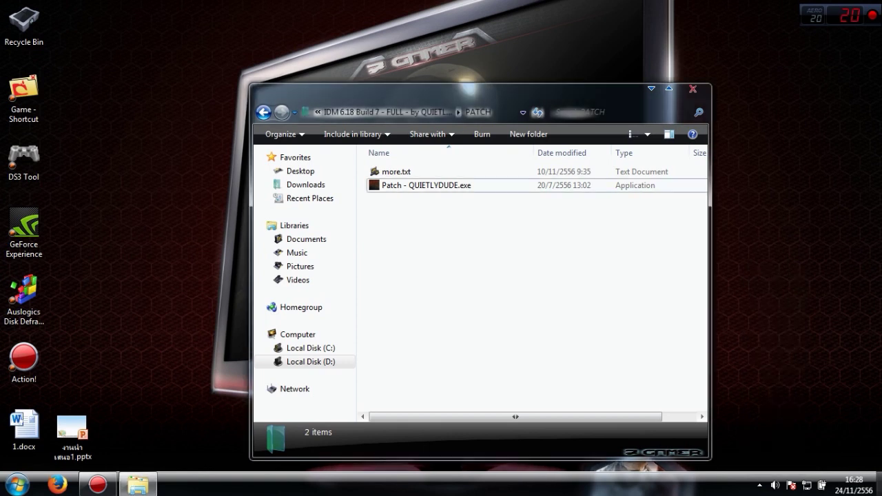
Close the PATCH folder window and launch Internet Download Manager by searching for "in"
click(693, 89)
key(super)
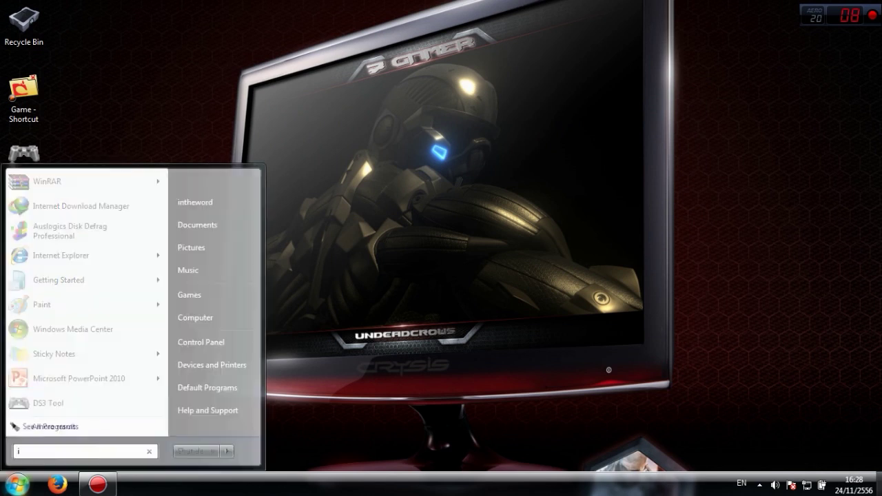
text(in)
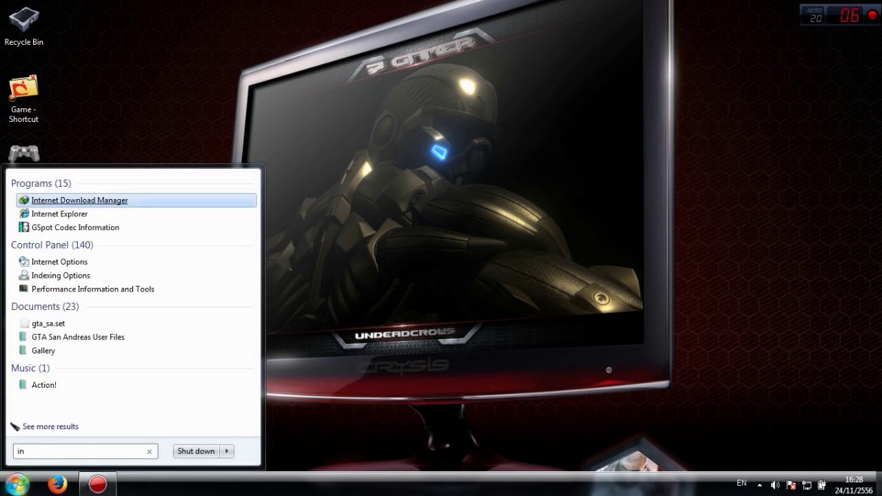
click(79, 200)
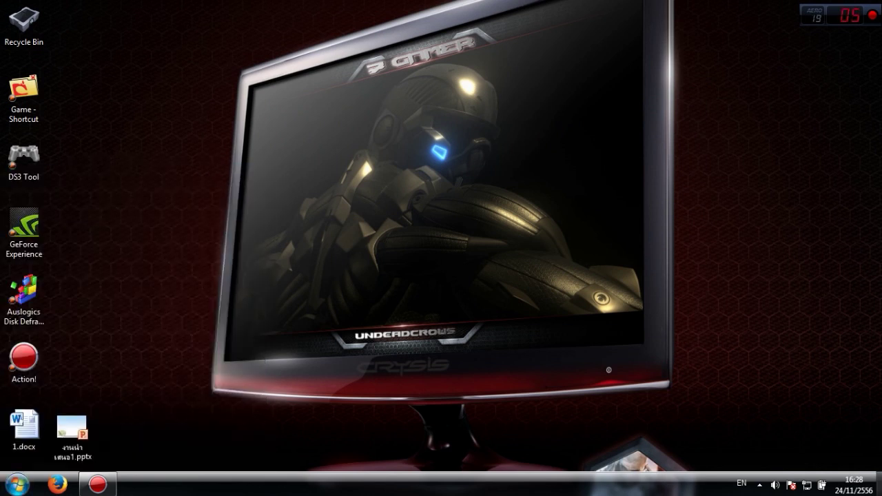
key(Return)
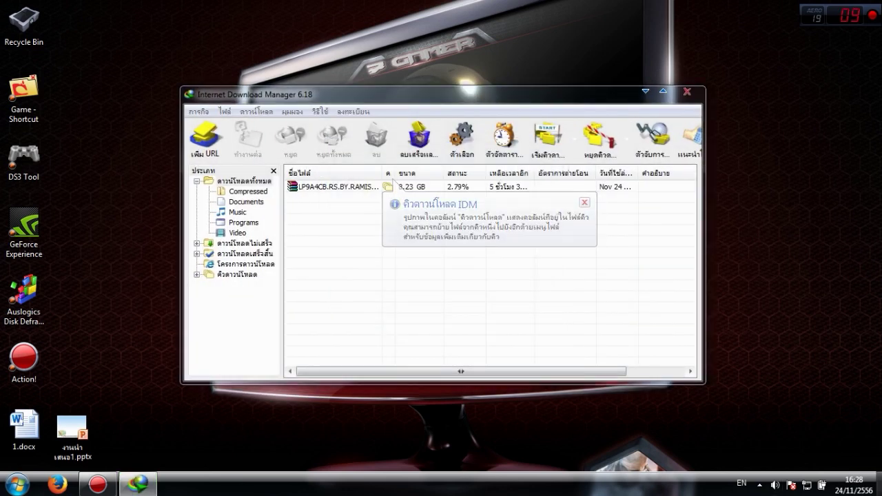
Check the registration and help options in Internet Download Manager, and close its main window
click(352, 111)
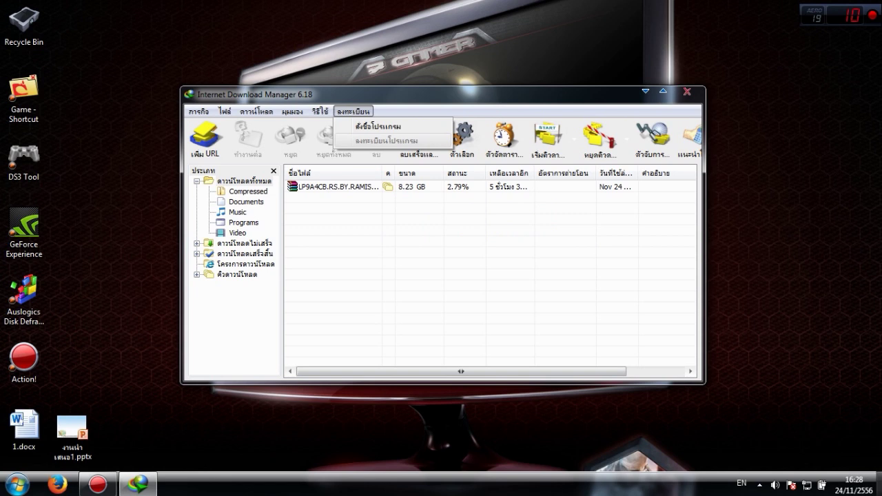
mouse_move(321, 111)
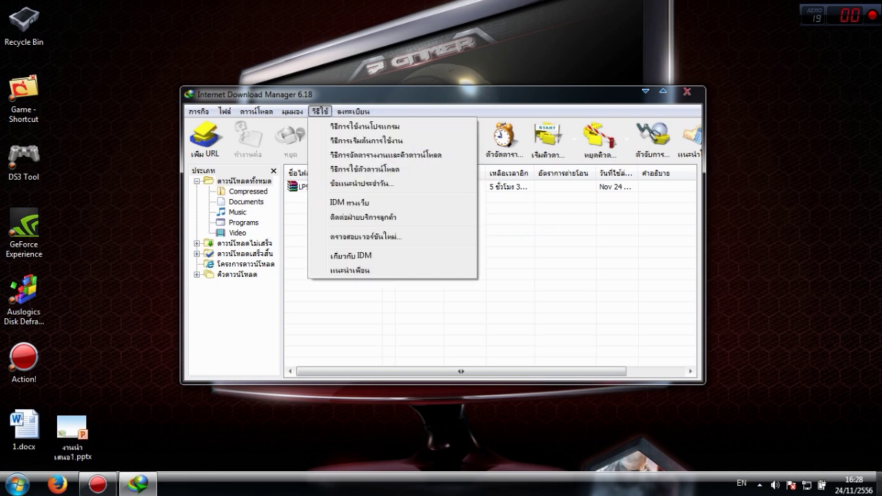
key(Escape)
key(Left)
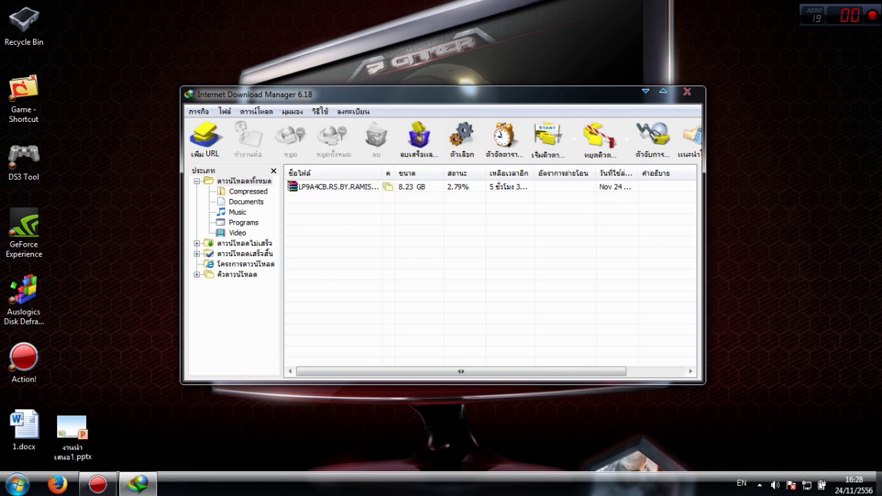
click(687, 92)
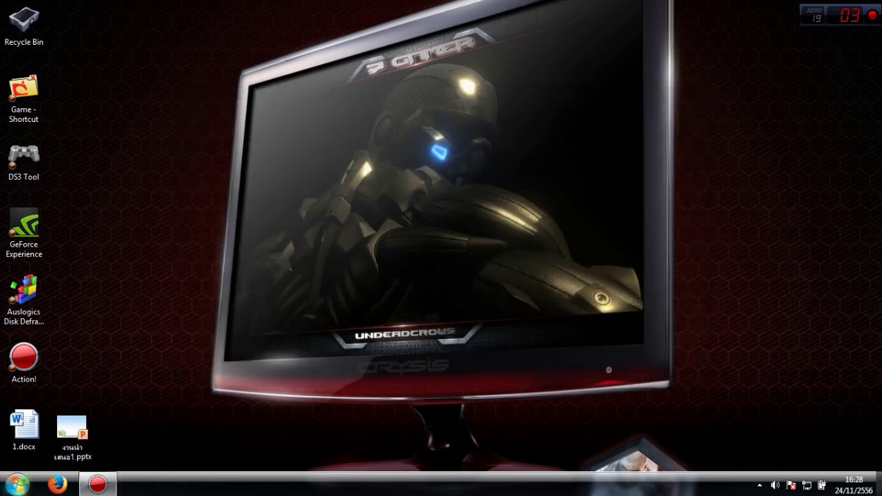
Browse the computer's local disk C: to the Program Files (x86) folder
click(18, 484)
click(198, 321)
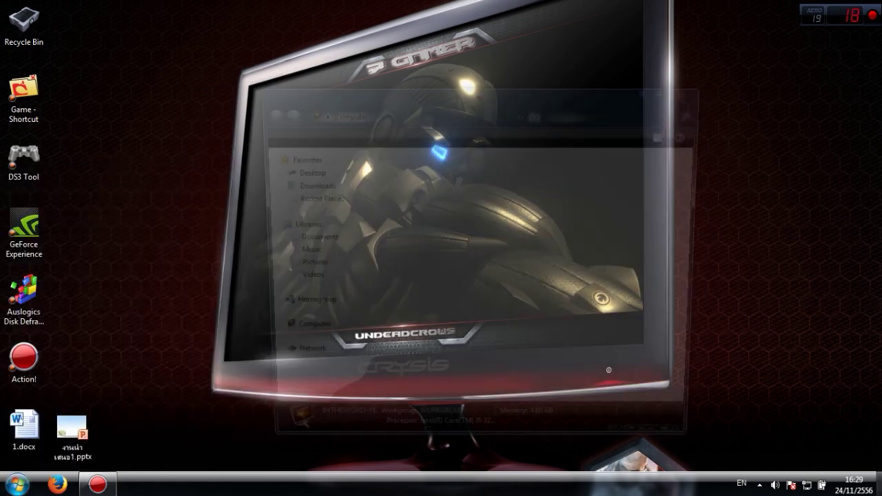
click(429, 184)
double_click(443, 185)
double_click(443, 212)
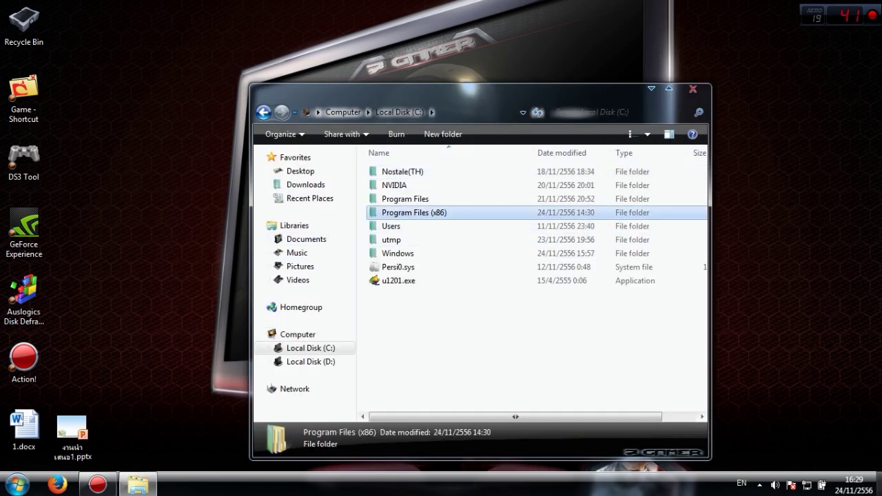
Exit the Internet Download Manager instance that is still running in the background
right_click(443, 212)
click(772, 221)
click(760, 485)
click(759, 485)
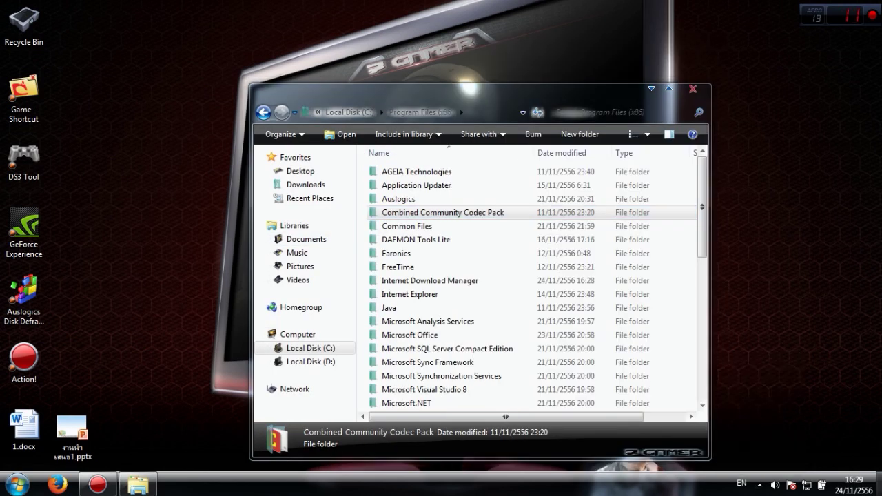
click(760, 485)
right_click(779, 418)
key(Up)
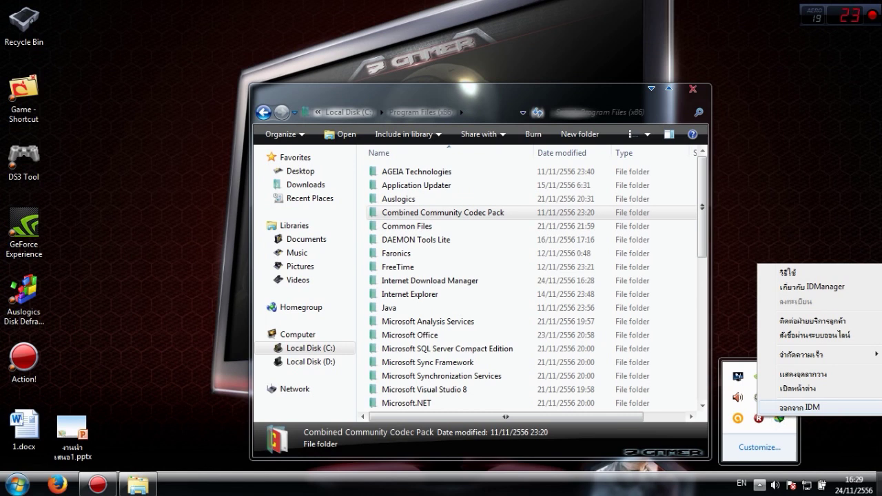
click(799, 407)
click(752, 321)
Open the Internet Download Manager folder, look through its files and select IDMGrHlp.exe
click(441, 281)
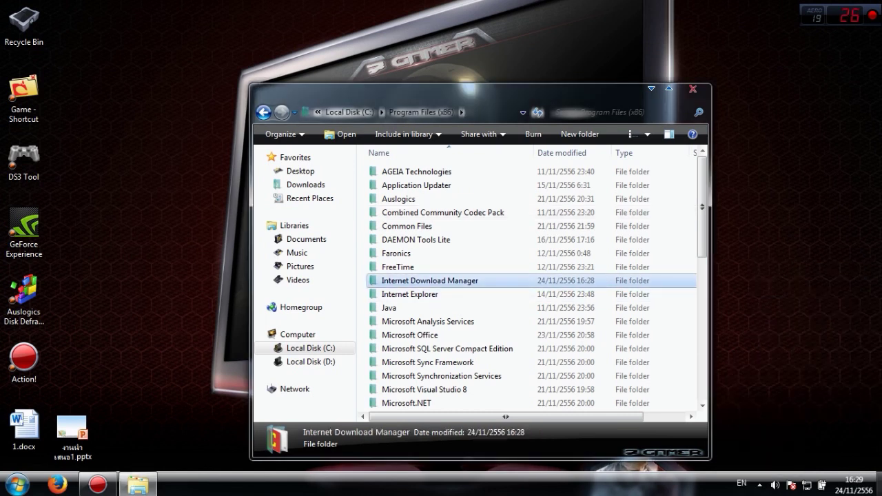
key(Return)
scroll(531, 283, down, 10)
scroll(431, 350, down, 4)
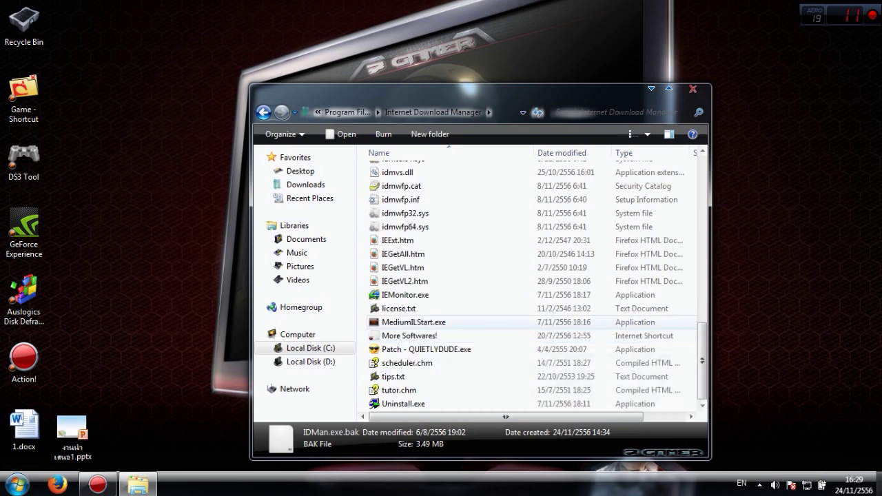
scroll(428, 322, up, 1)
scroll(427, 338, down, 1)
scroll(427, 345, up, 1)
scroll(427, 338, down, 1)
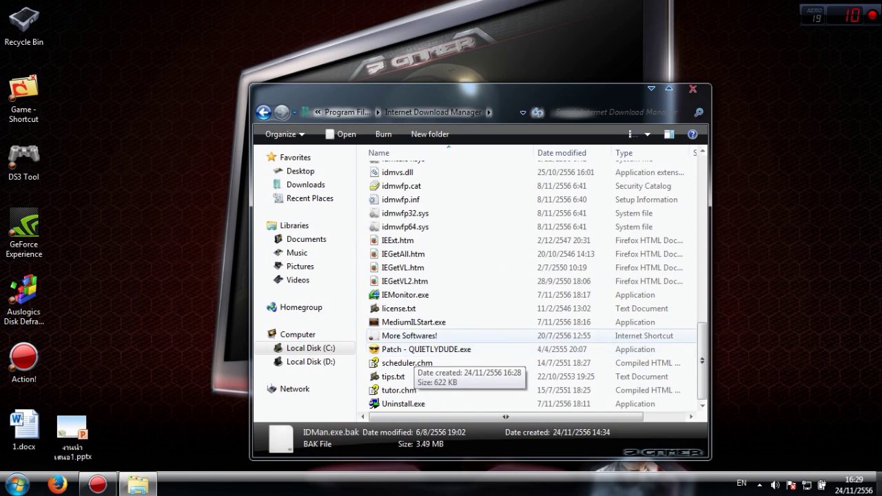
scroll(427, 344, up, 10)
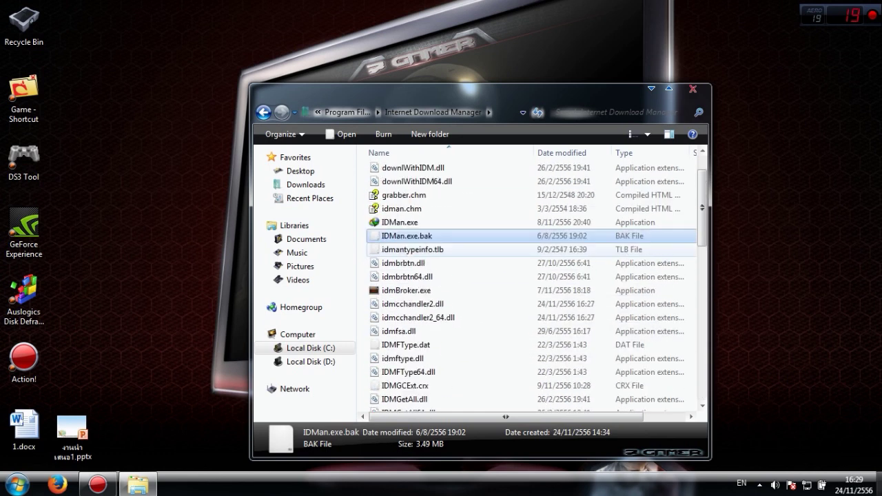
scroll(427, 275, up, 1)
scroll(428, 276, down, 6)
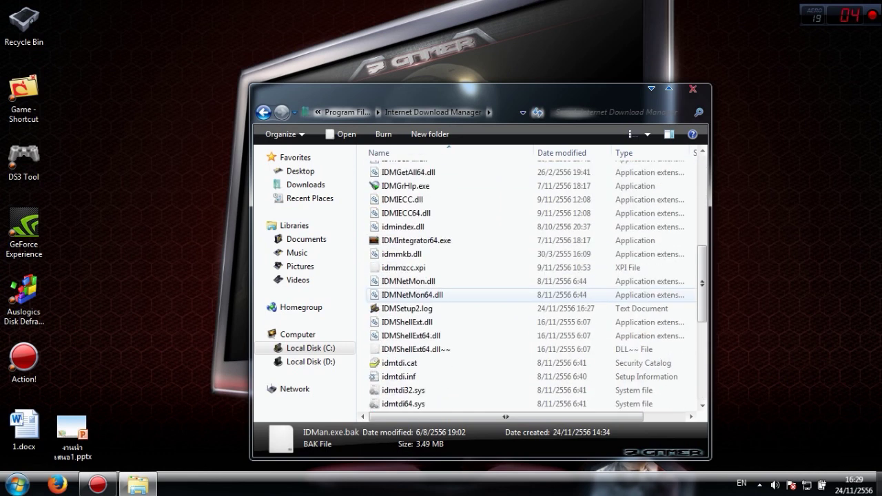
click(407, 222)
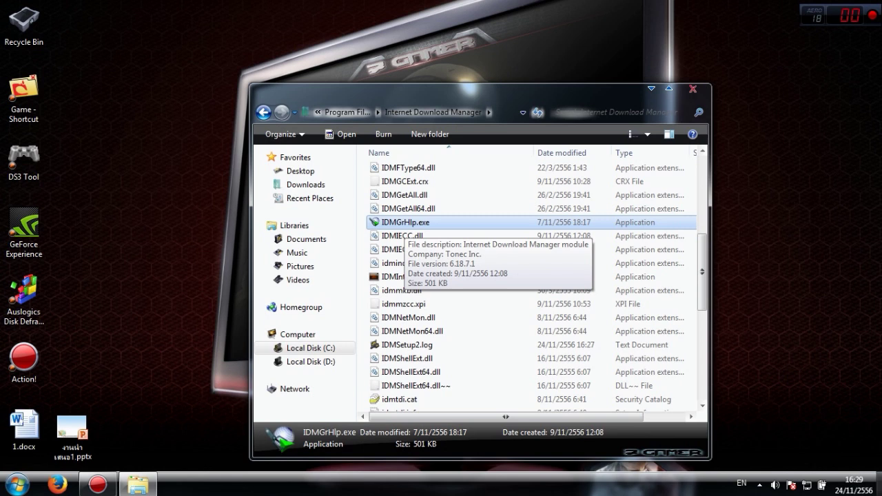
Minimize the folder window and create a new text document on the desktop
click(651, 89)
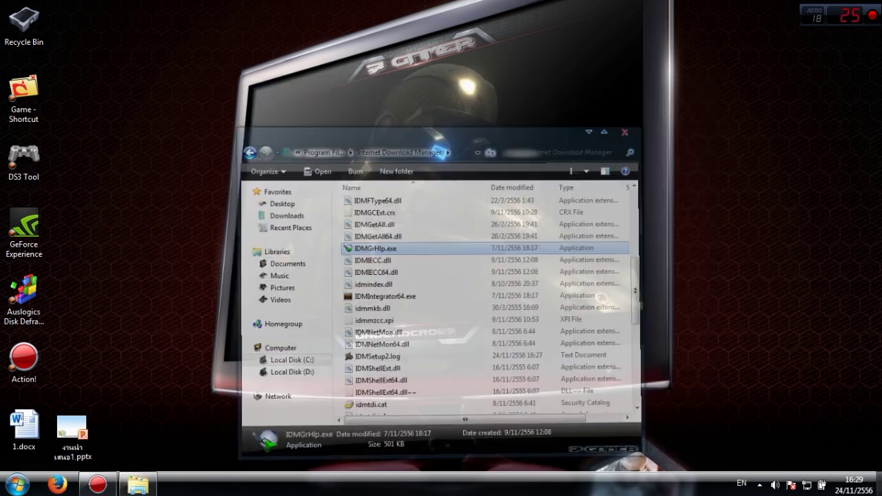
right_click(649, 124)
mouse_move(679, 414)
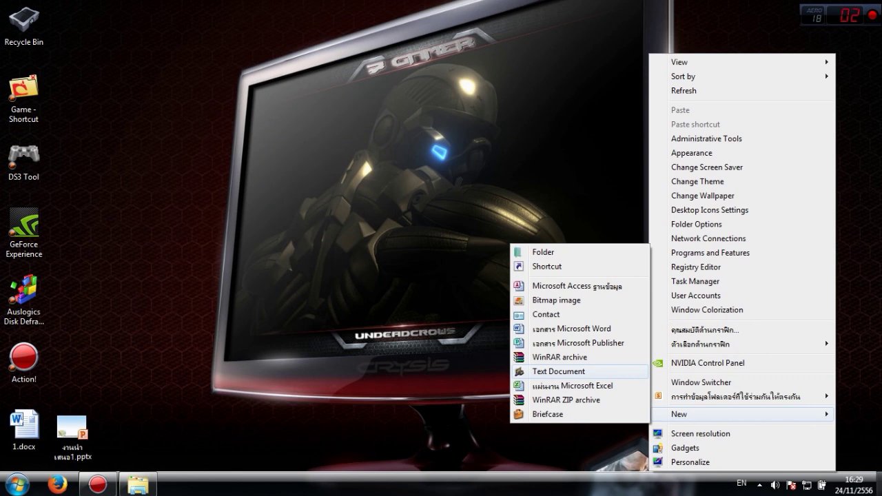
click(559, 372)
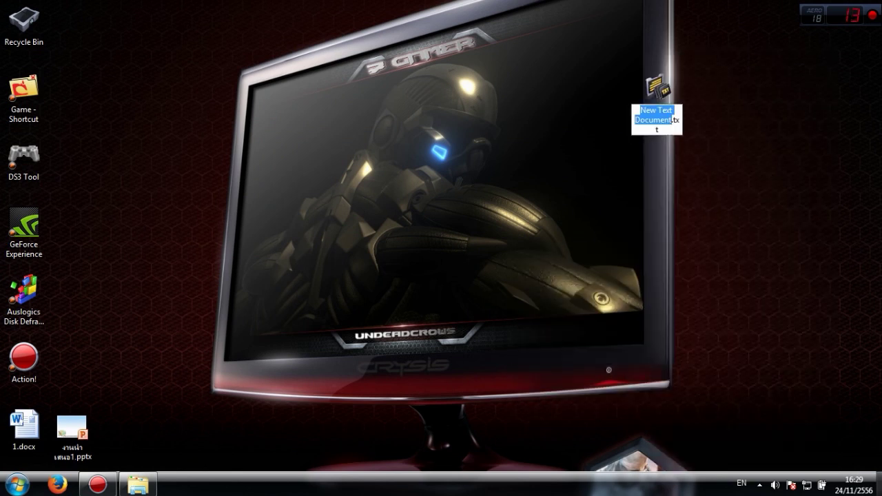
Open the name of IDMGrHlp.exe for editing in the Internet Download Manager folder, leave it as is, and minimize the window
click(138, 485)
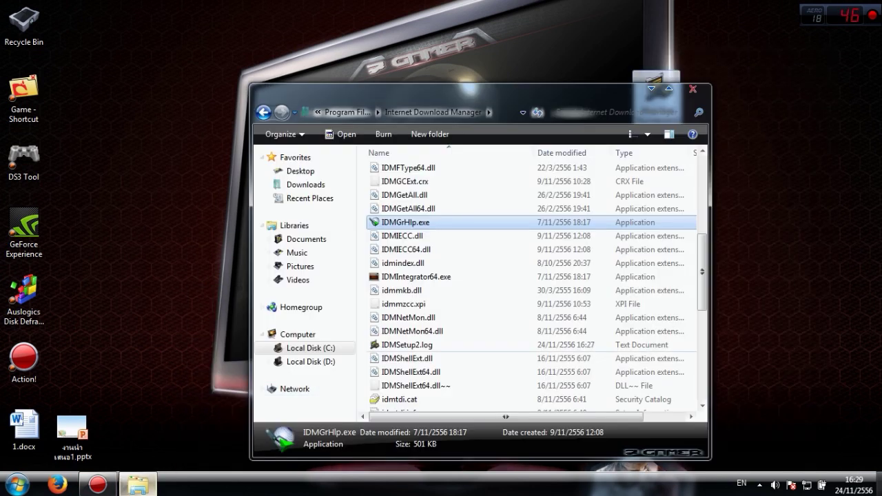
right_click(402, 222)
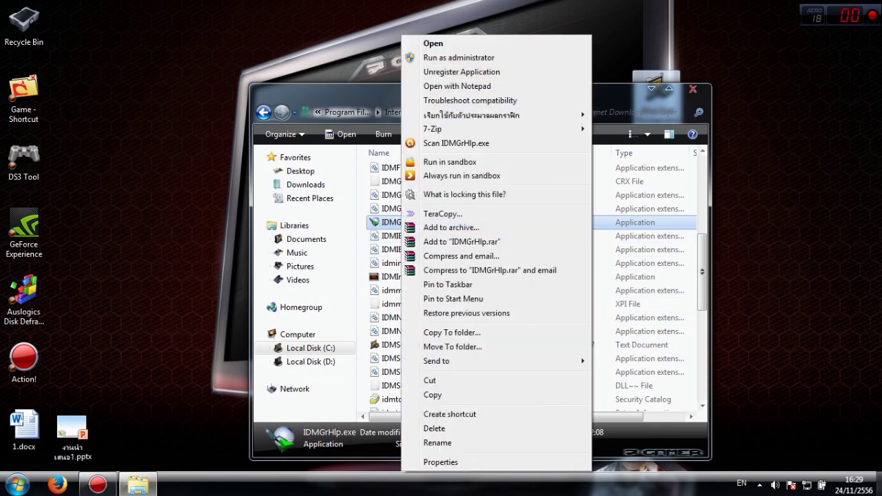
click(441, 443)
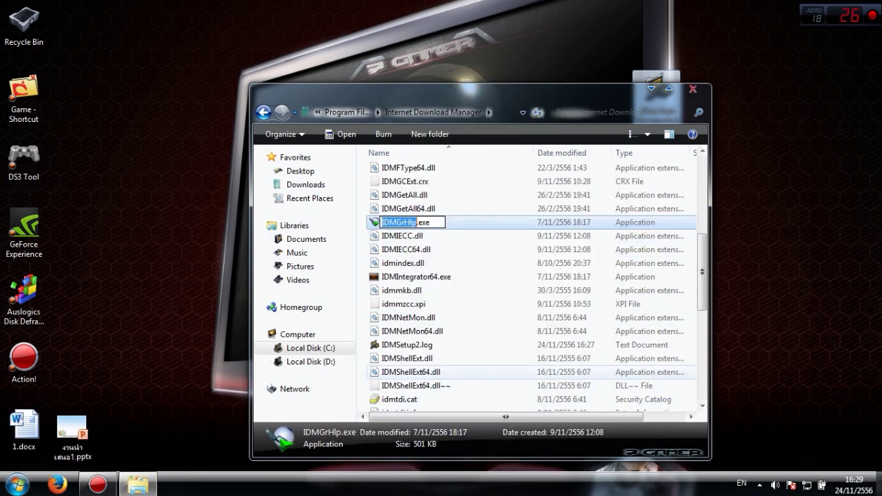
click(772, 228)
click(651, 89)
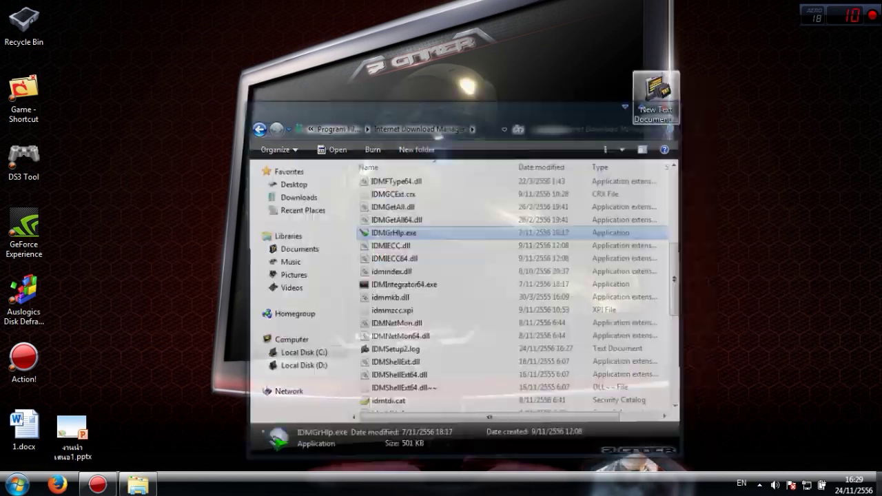
double_click(652, 90)
right_click(655, 89)
click(593, 87)
click(662, 124)
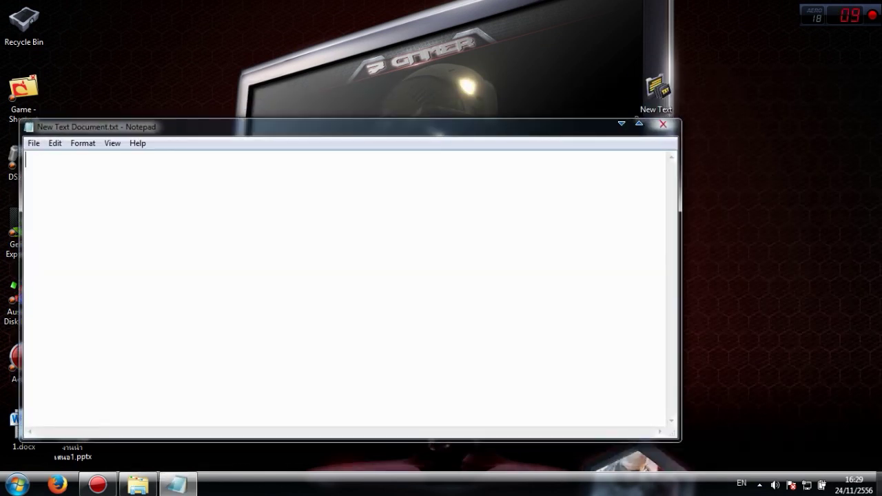
Start renaming the new desktop text document, replacing its base name with IDMGrHlp
right_click(655, 90)
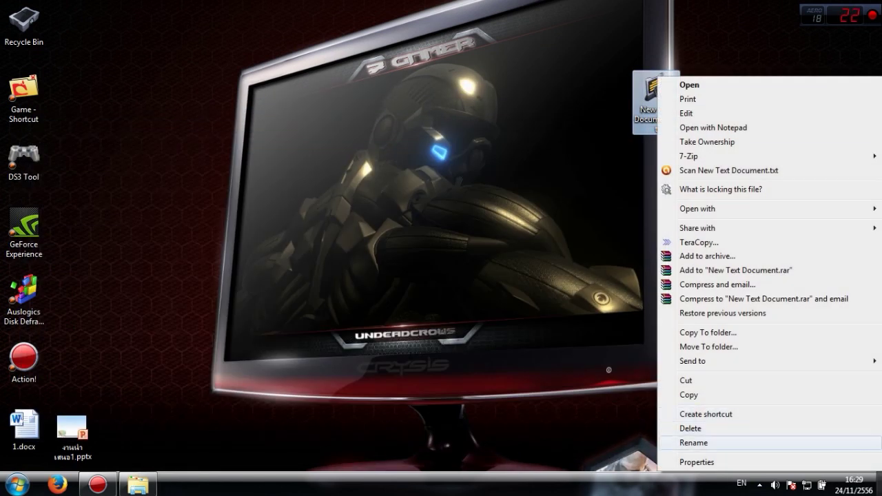
click(694, 443)
right_click(655, 91)
click(692, 444)
key(shift+F10)
key(Up)
key(Up)
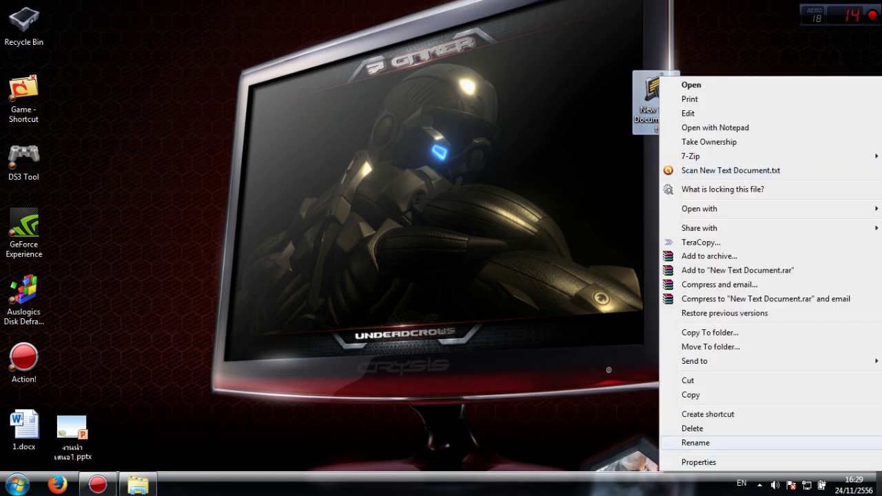
key(Return)
text(IDMGrHlp)
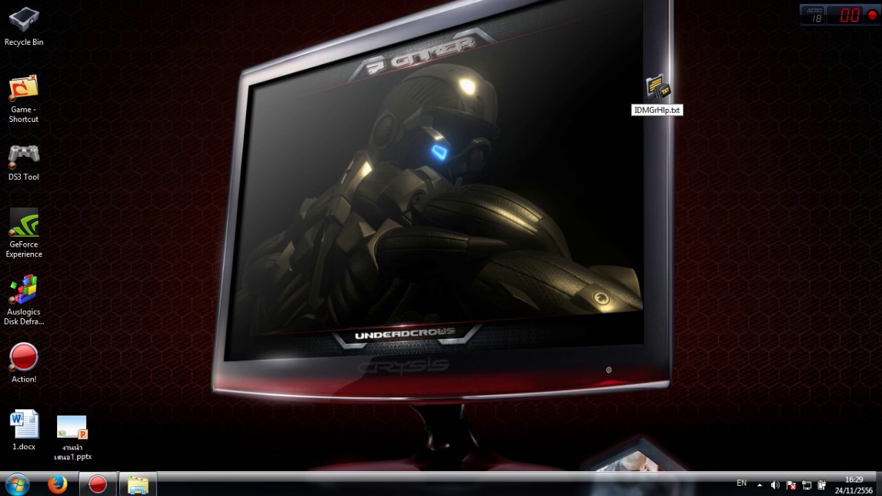
Change the desktop file's extension to exe and accept the extension change
key(End)
key(BackSpace)
key(BackSpace)
key(BackSpace)
text(exe)
key(Return)
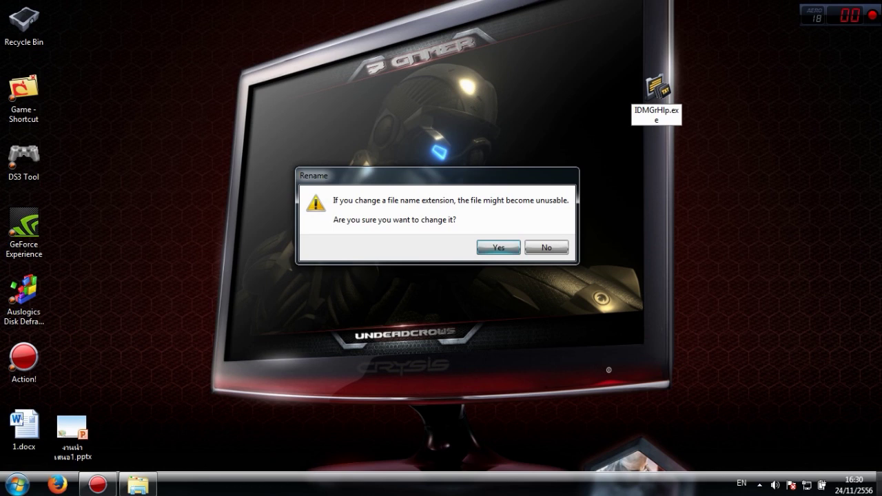
key(Return)
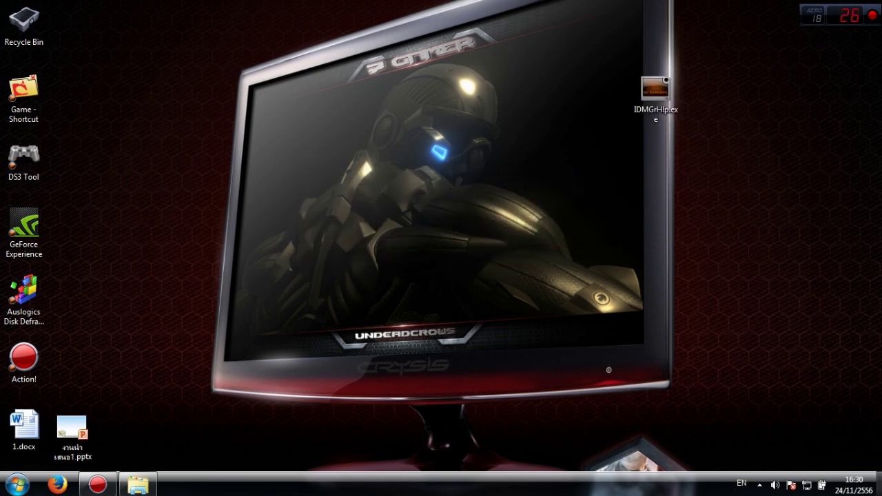
Rename the original IDMGrHlp.exe in the Internet Download Manager folder to IDMGrHl.exe
click(138, 484)
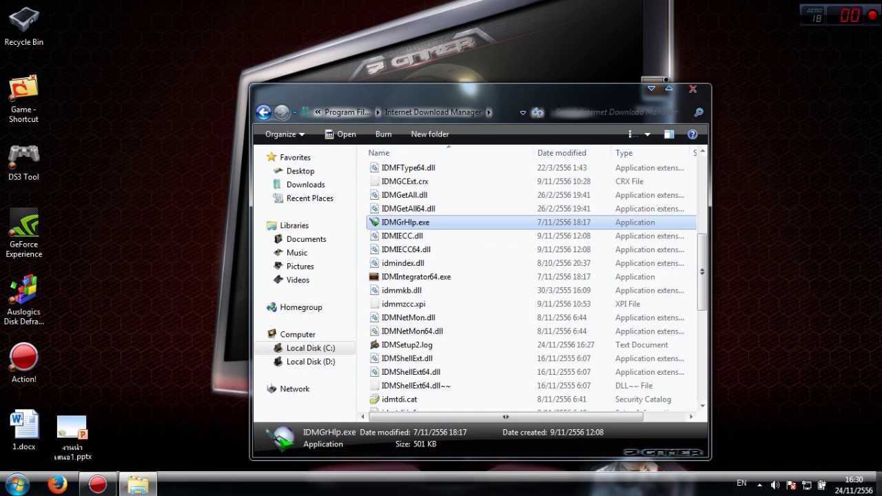
right_click(415, 223)
click(451, 444)
right_click(418, 222)
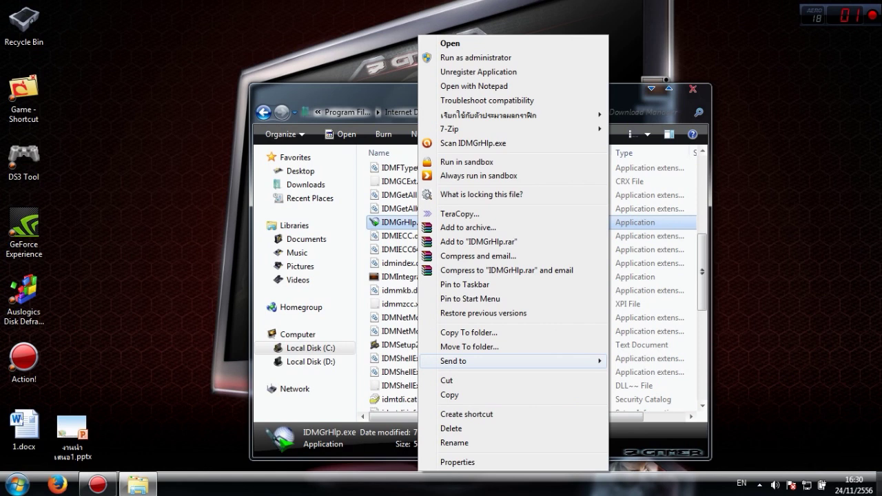
click(453, 443)
key(Right)
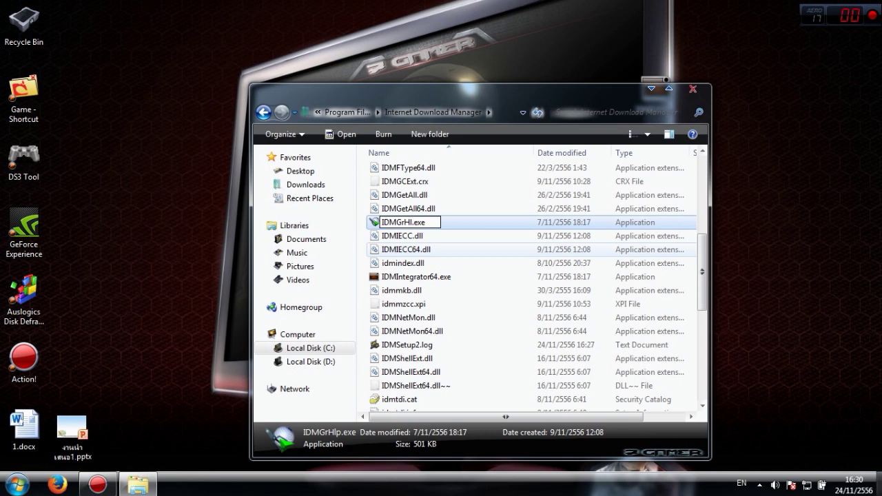
click(468, 249)
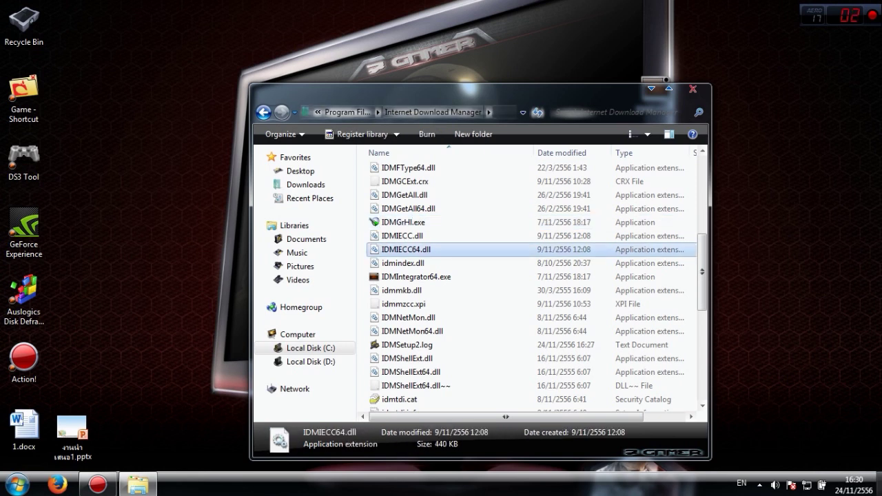
Move the empty IDMGrHlp.exe from the desktop into the Internet Download Manager folder and close the folder window
drag(455, 93, 281, 72)
drag(655, 88, 302, 350)
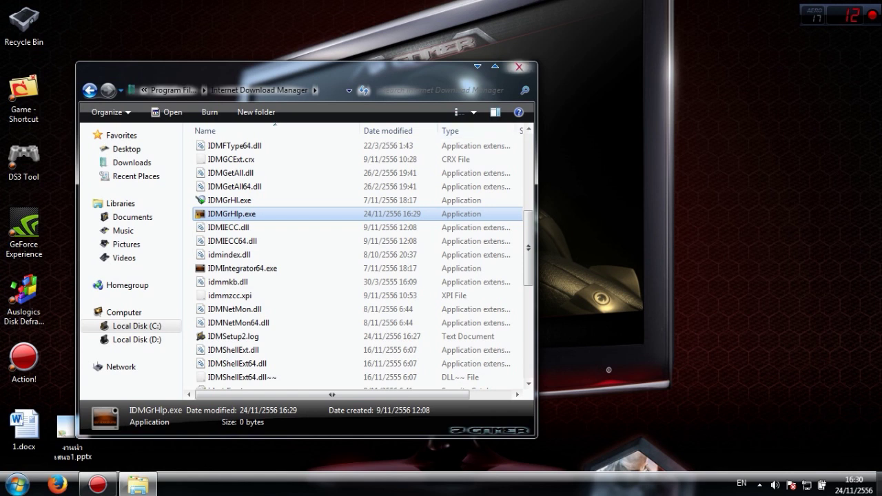
click(519, 67)
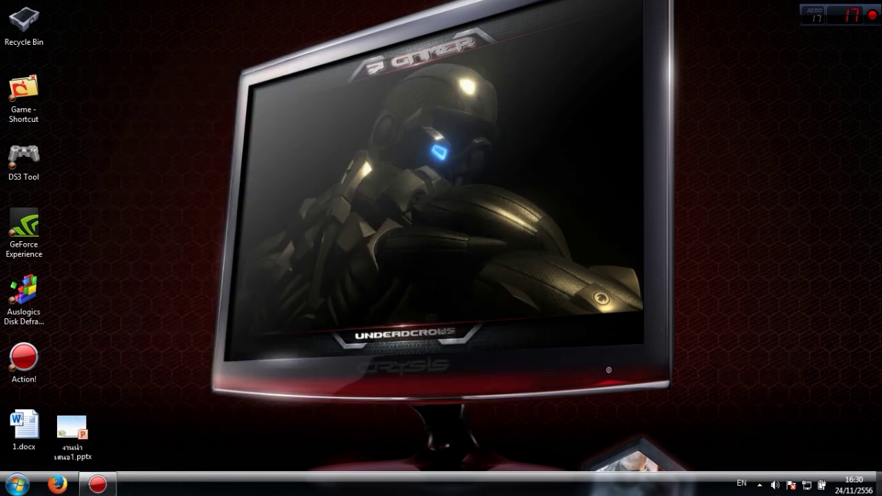
Check the hidden notification icons and bring up the Action! recorder window
click(760, 485)
click(759, 485)
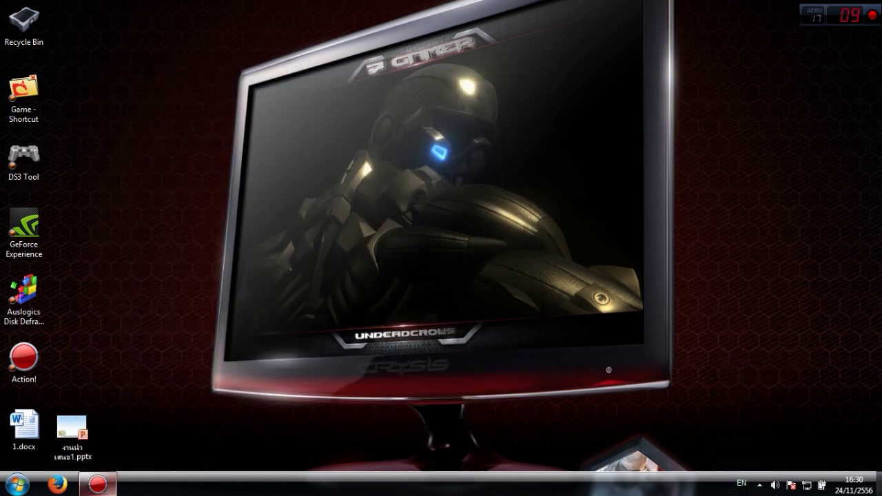
click(98, 484)
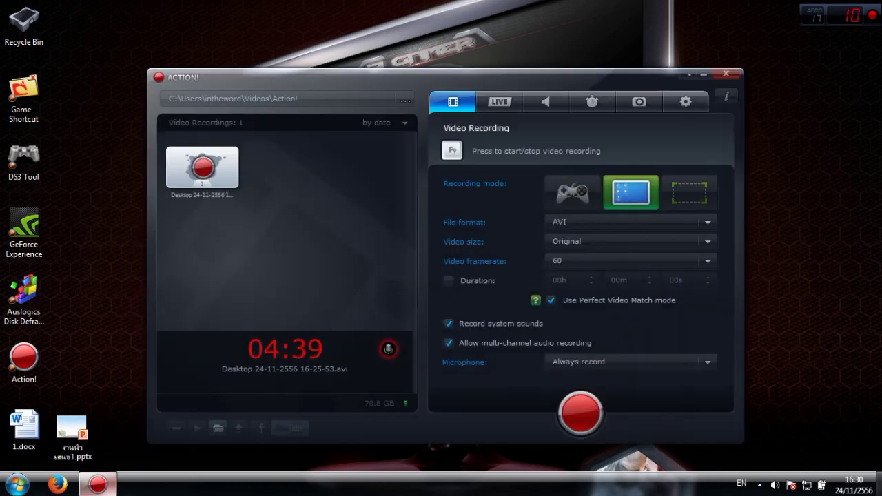